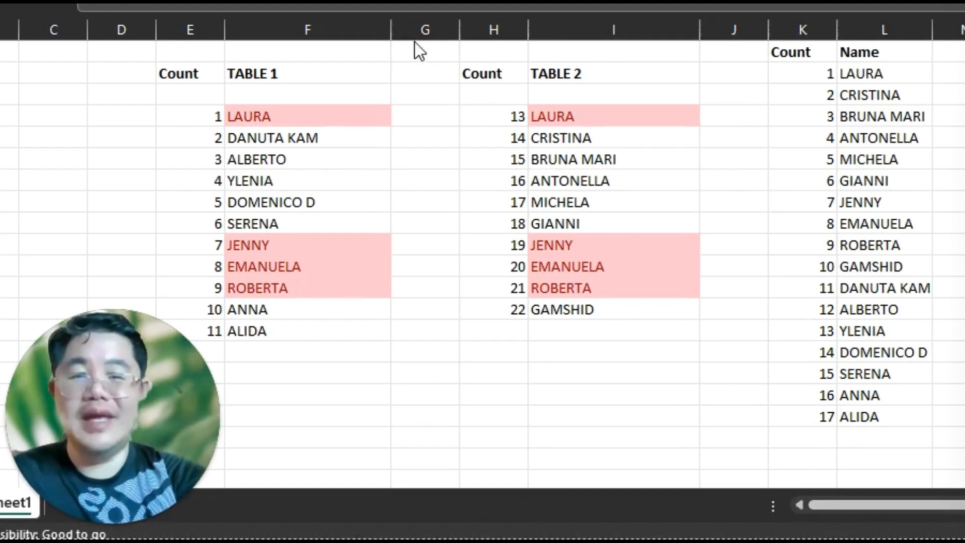
click(277, 64)
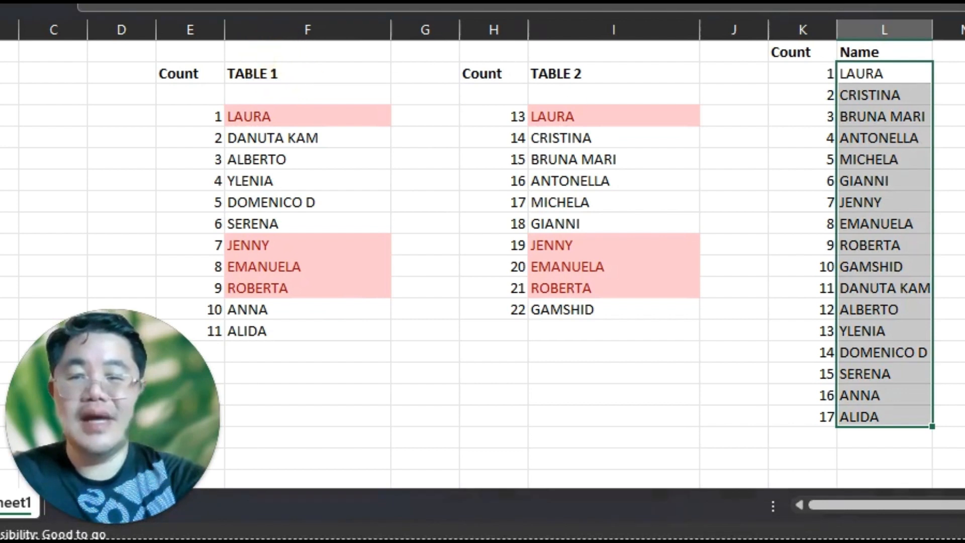
key(alt+Tab)
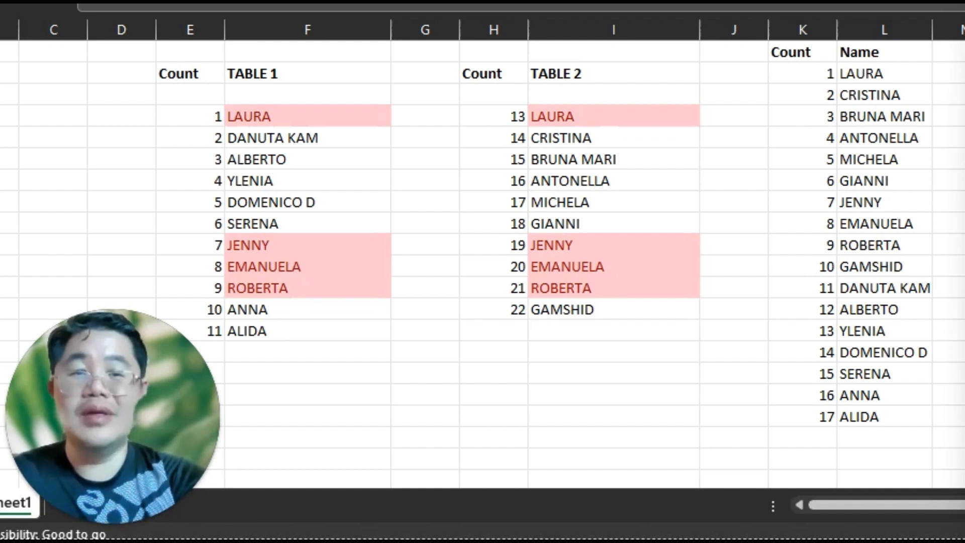
click(807, 53)
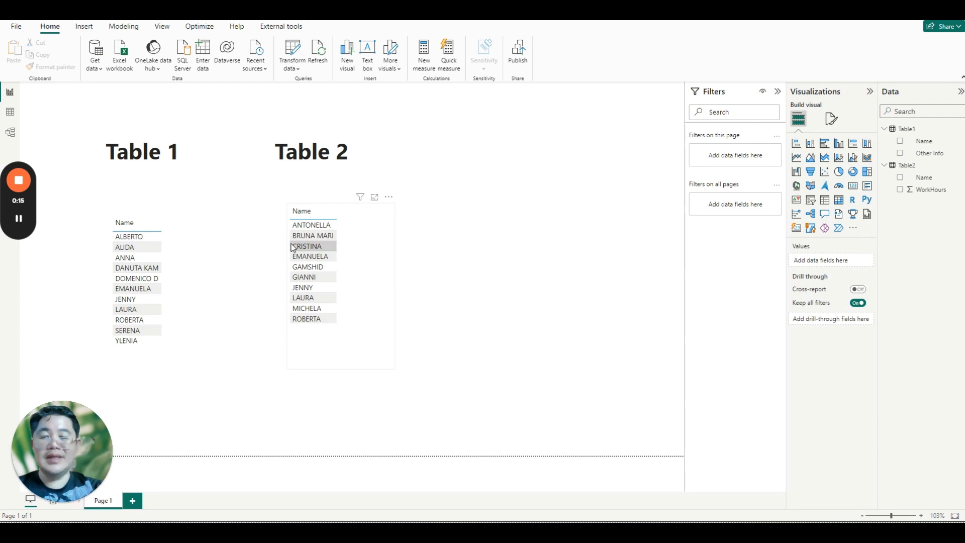
In the table view, create a calculated table whose formula begins with Combine=union( and has FILTER( on the second line
click(10, 114)
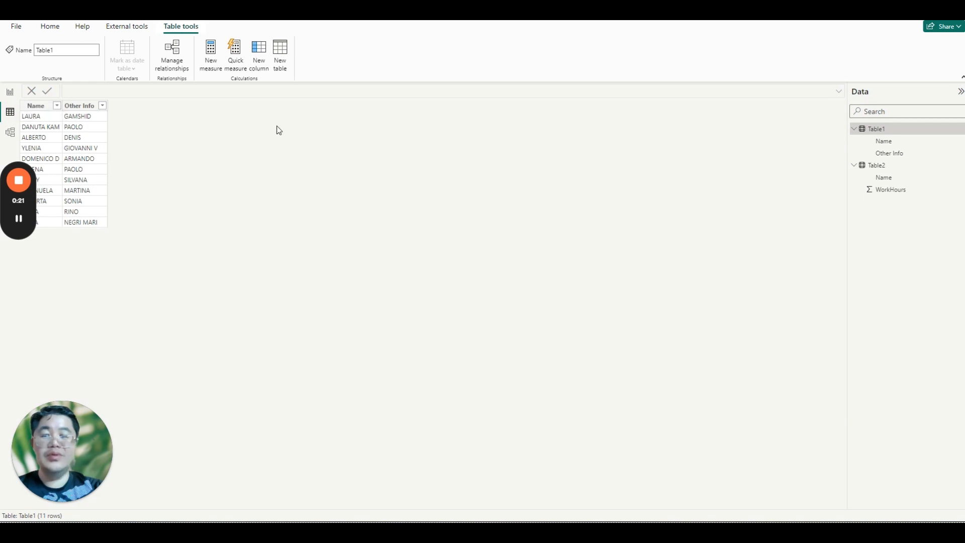
click(285, 56)
click(285, 56)
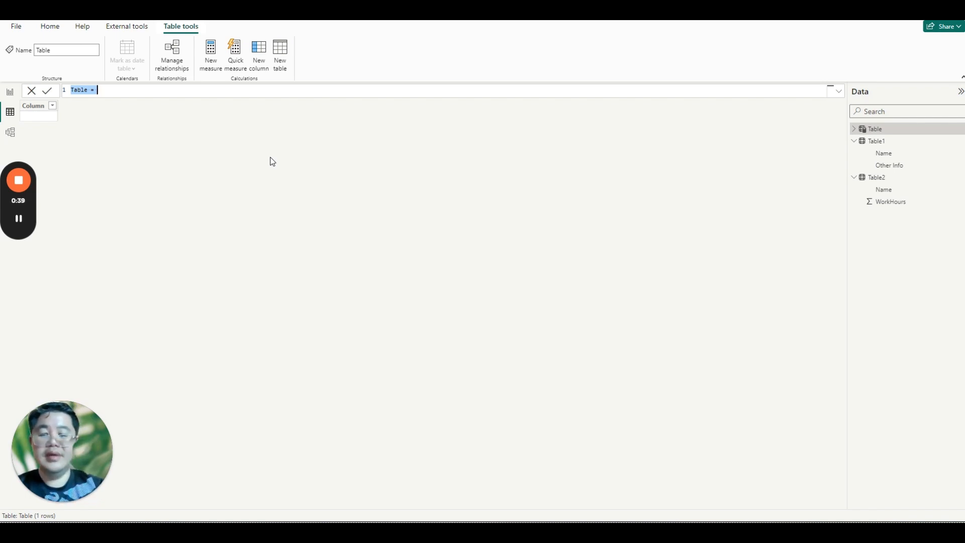
text(Comb)
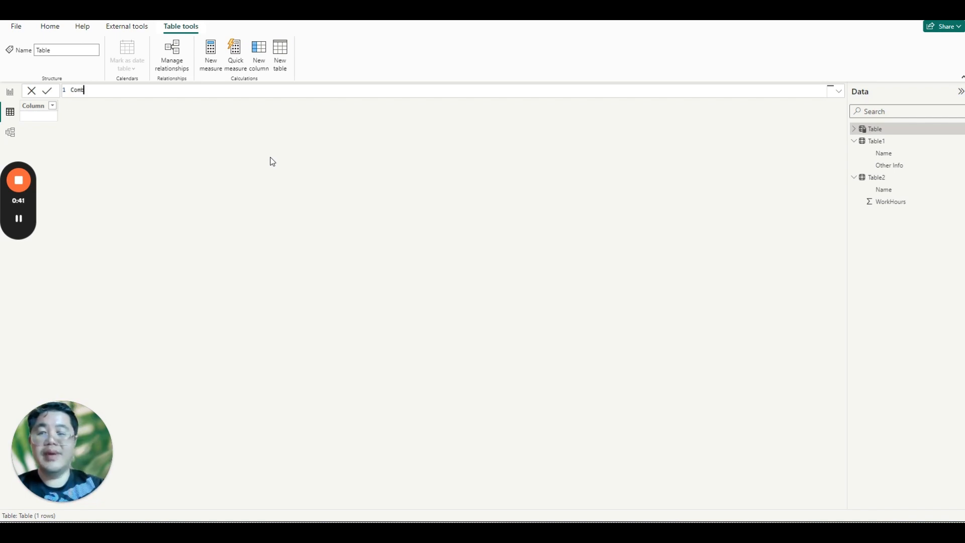
text(ine=)
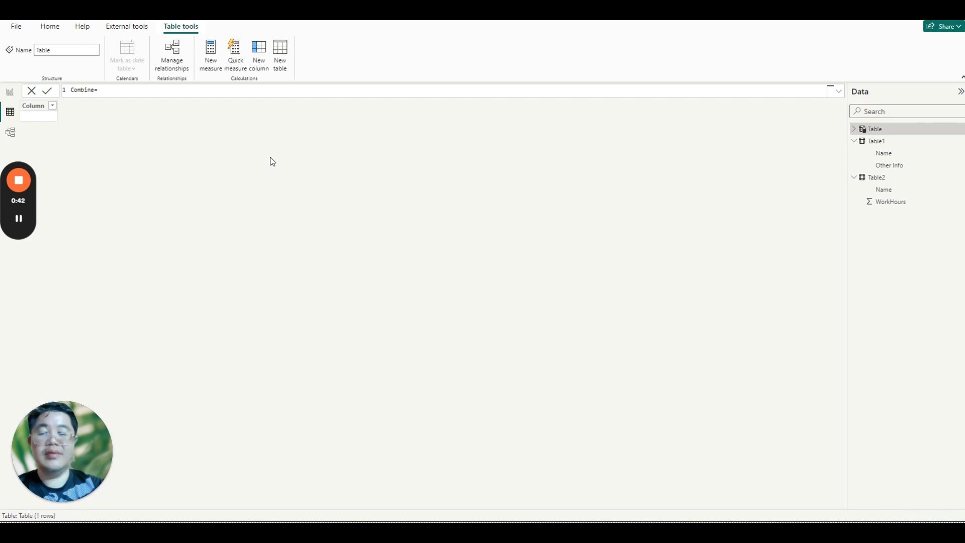
text(union)
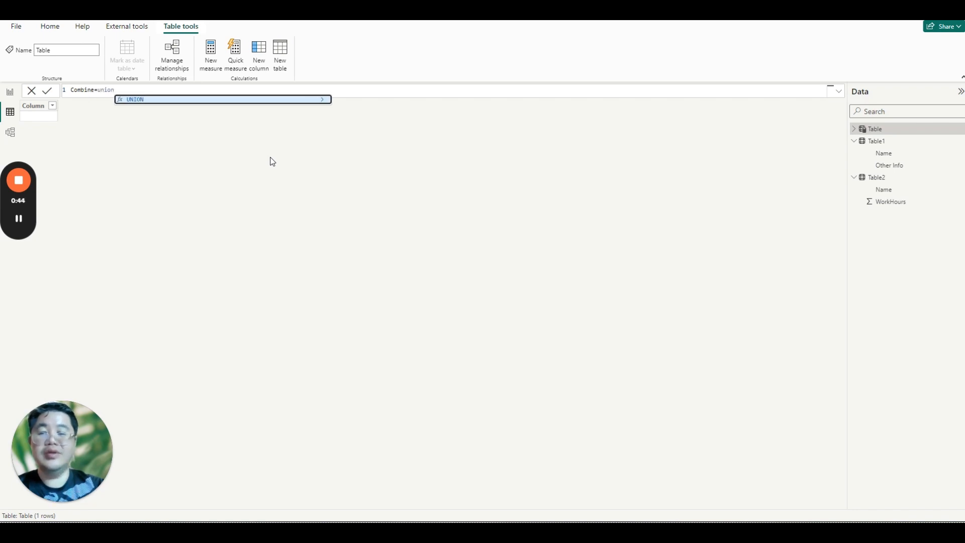
text(()
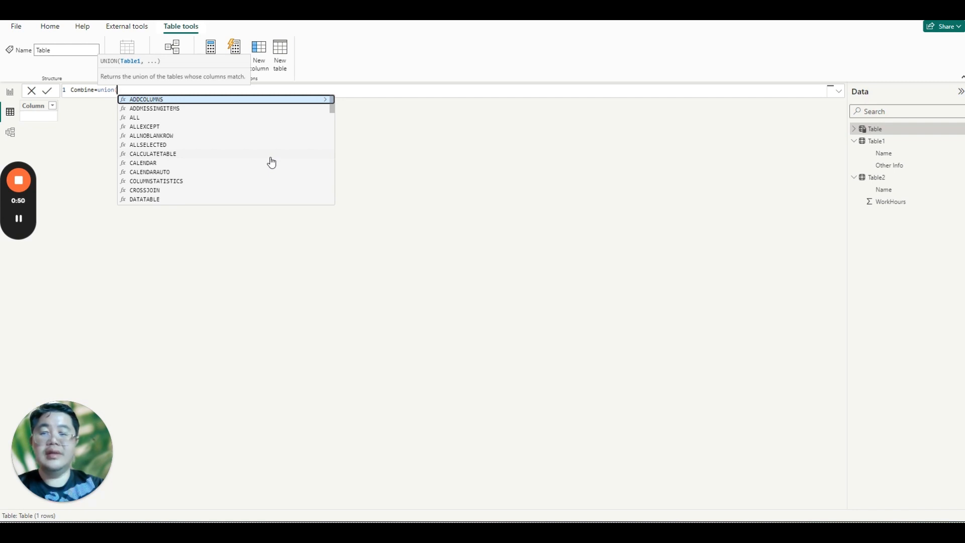
key(shift+Return)
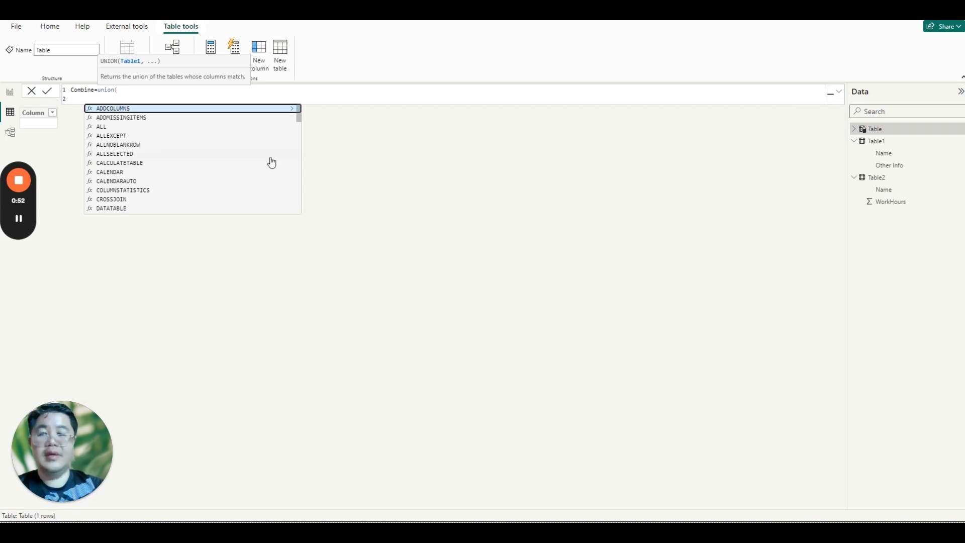
text(FILTER()
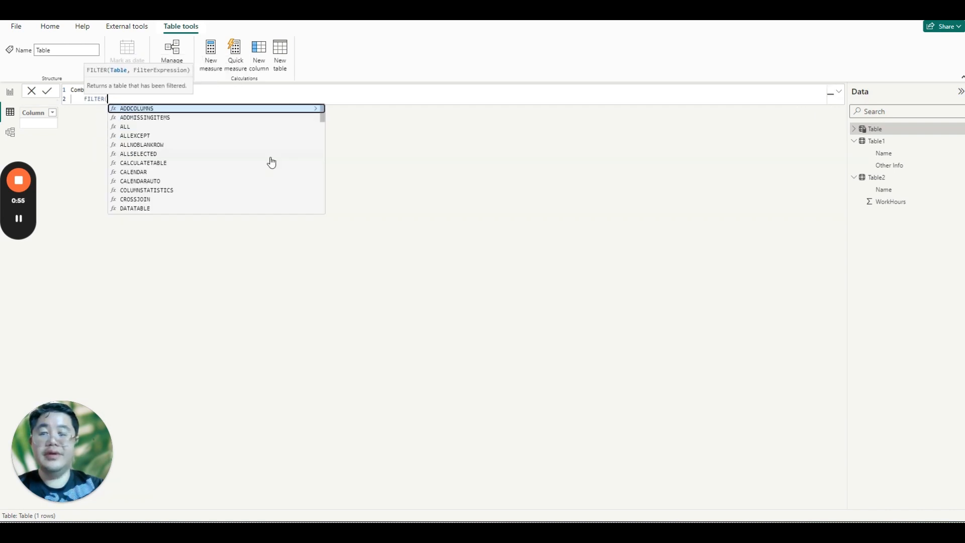
text(tabl)
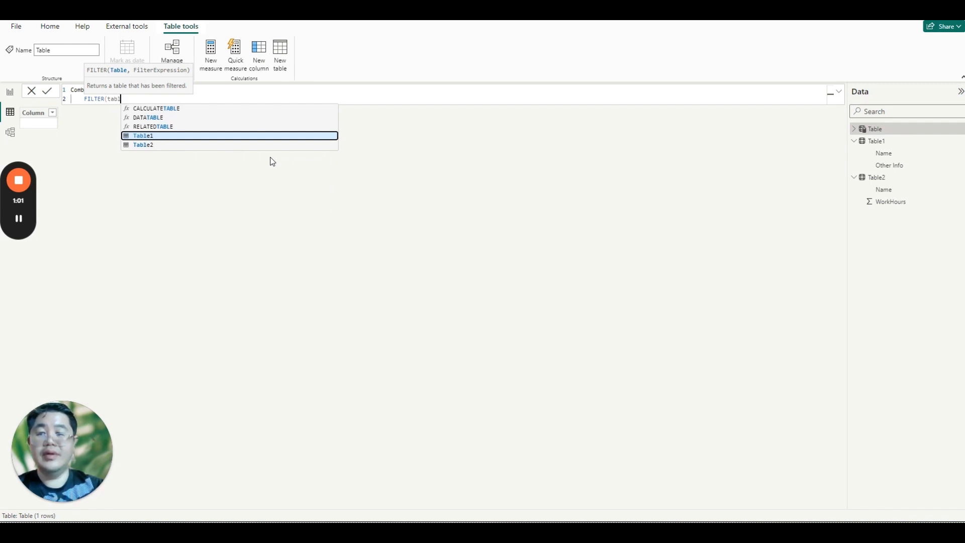
key(BackSpace)
key(BackSpace)
key(BackSpace)
key(BackSpace)
Enter values(Table1[Name]) as the table argument of the first FILTER
text(va)
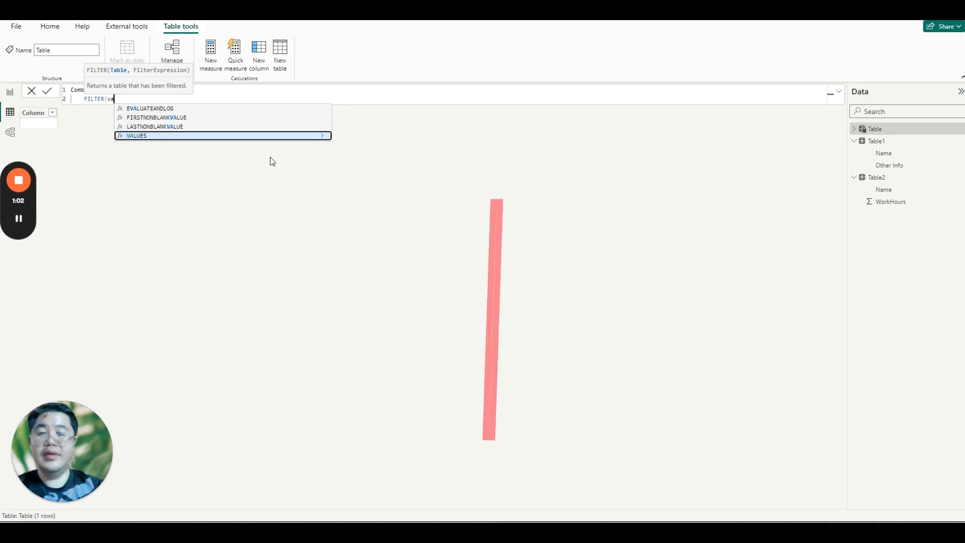
text(lues(table)
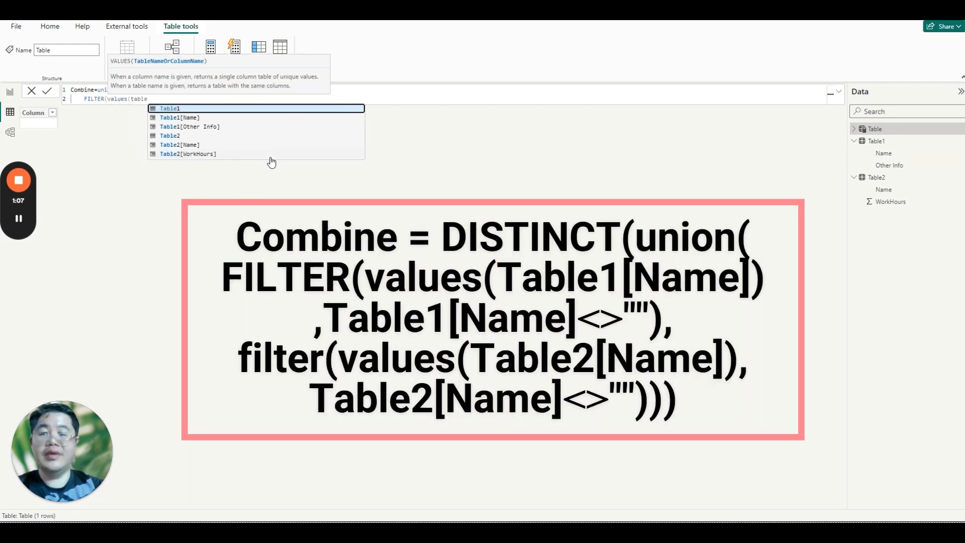
key(Down)
key(Down)
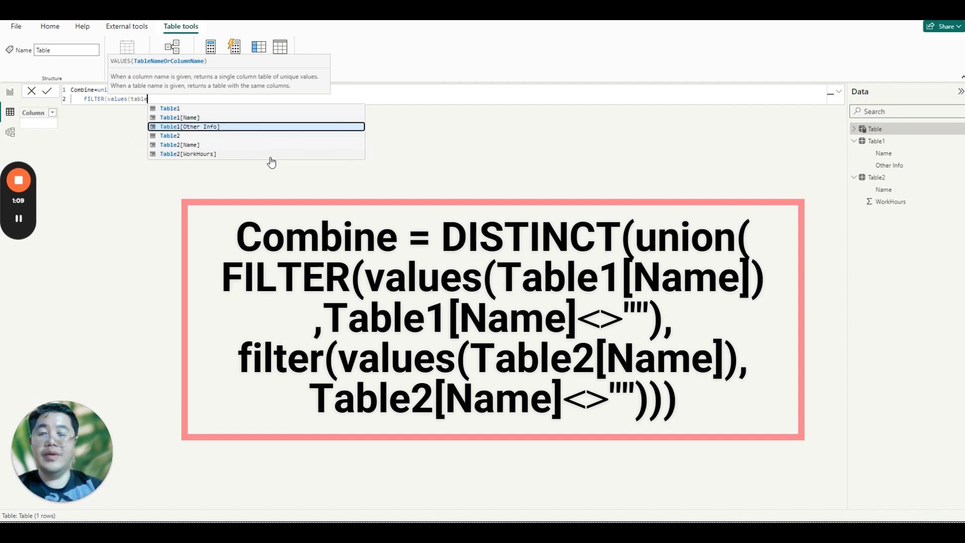
key(Up)
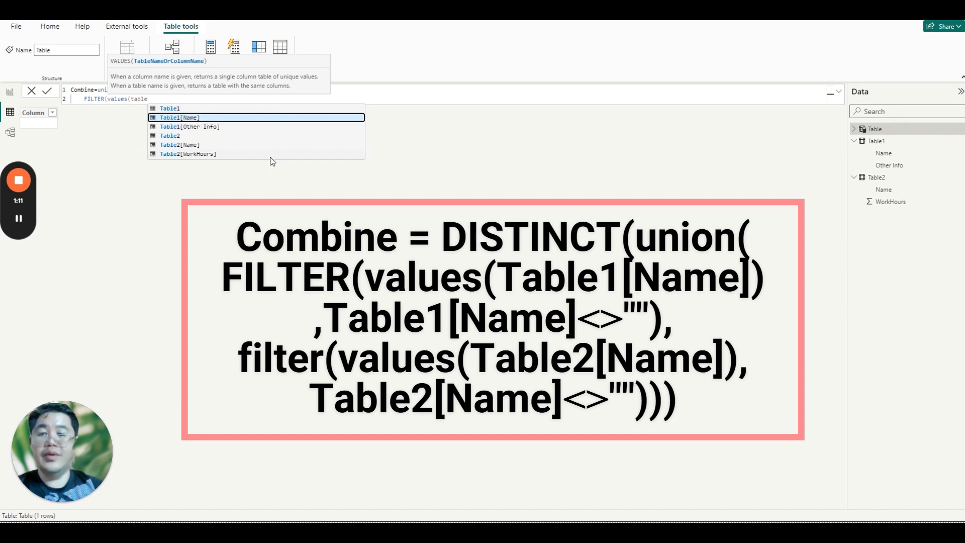
key(Tab)
text())
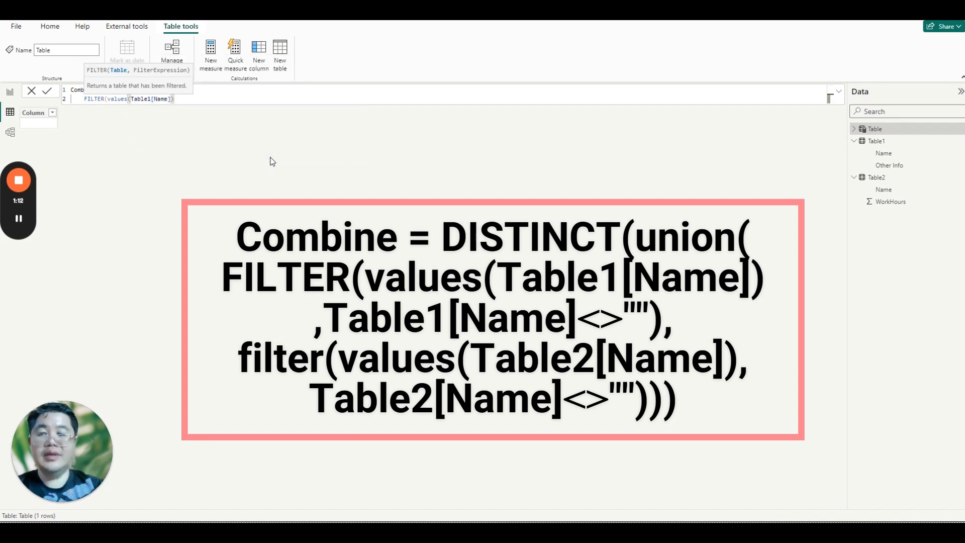
Add the condition Table1[Name]<>"" to the first FILTER, close it and add a comma for the next UNION argument
text(,)
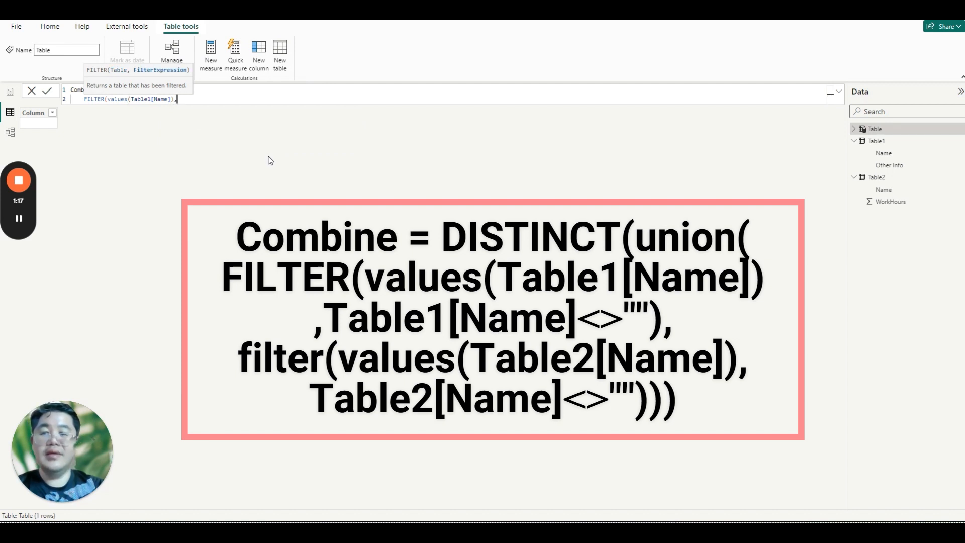
text(name)
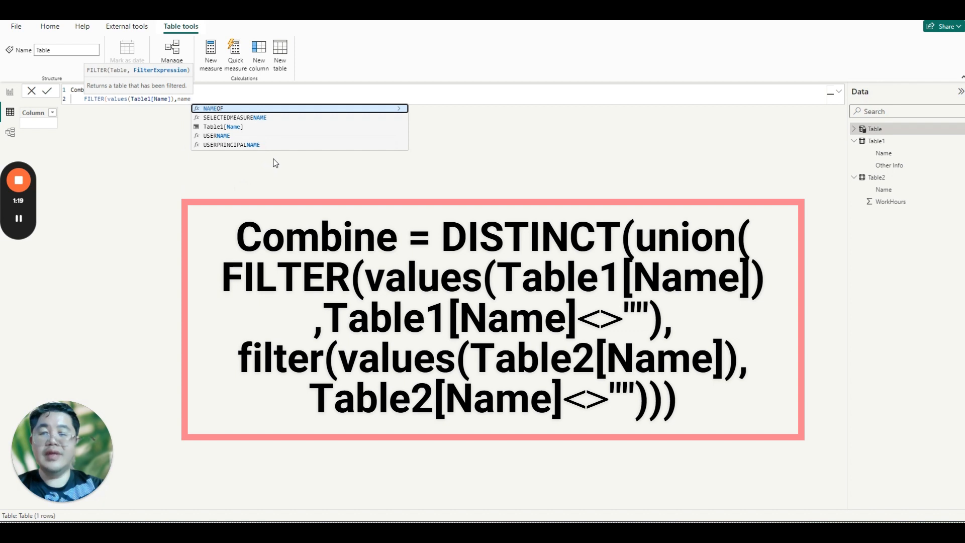
key(Down)
key(Down)
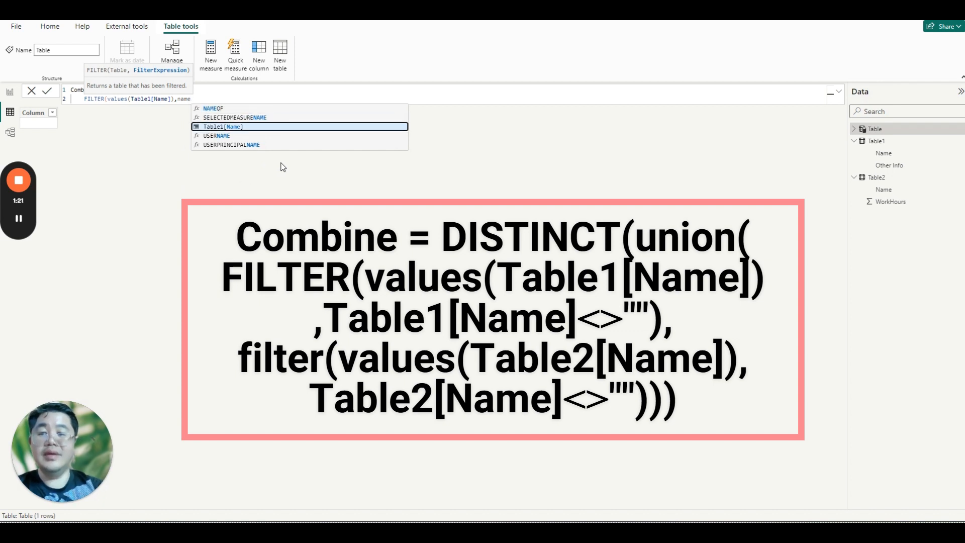
key(Tab)
text(<)
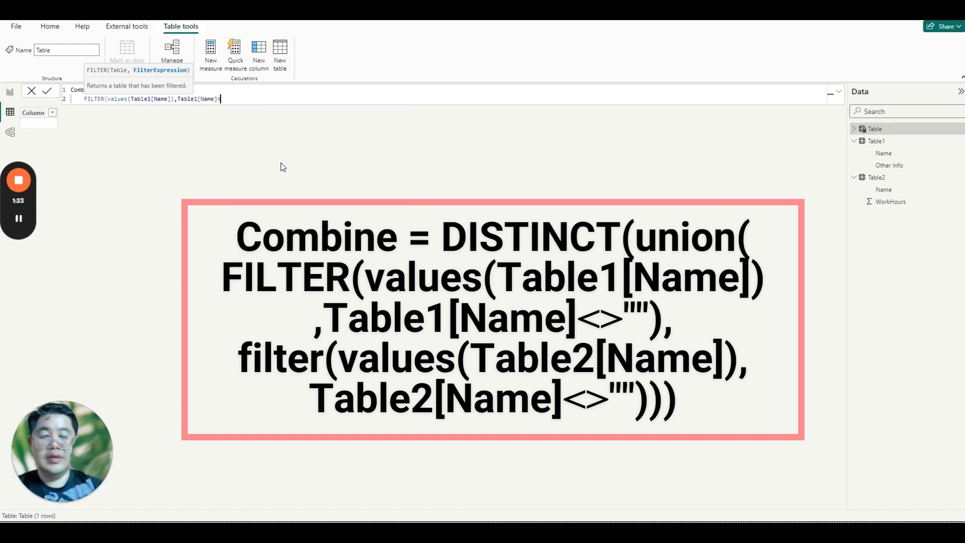
text(>"")
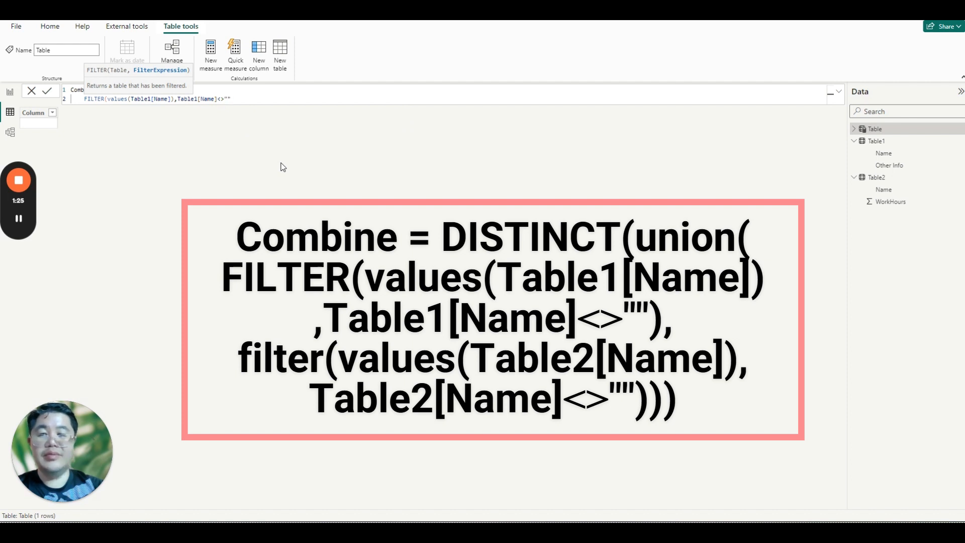
text(),)
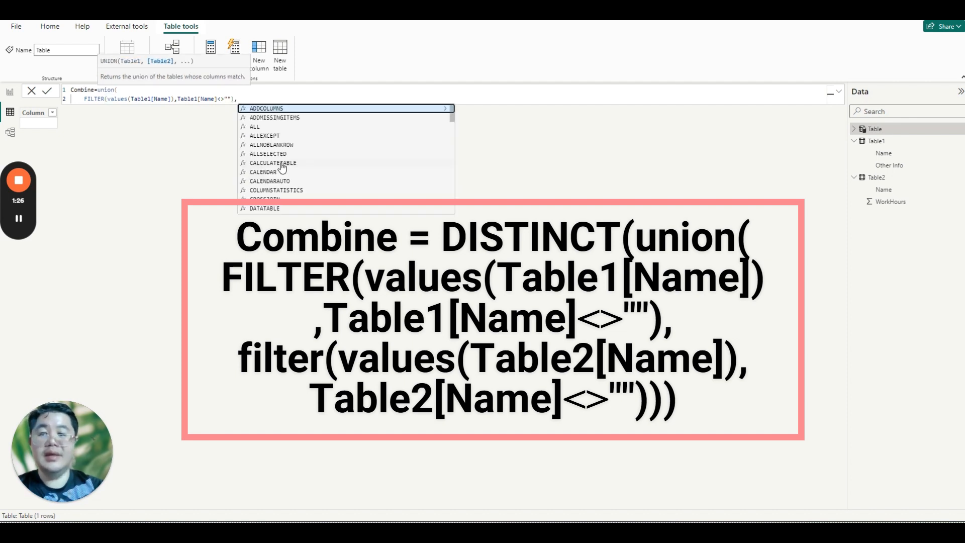
Start the second UNION argument on a new line with filter(values(Table2[Name]
key(shift+Return)
text(filt)
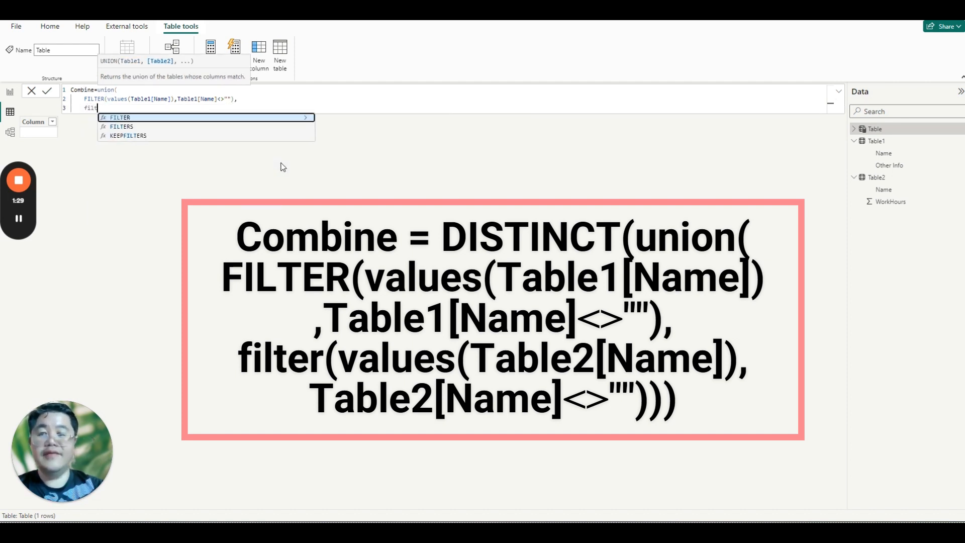
text(er(value)
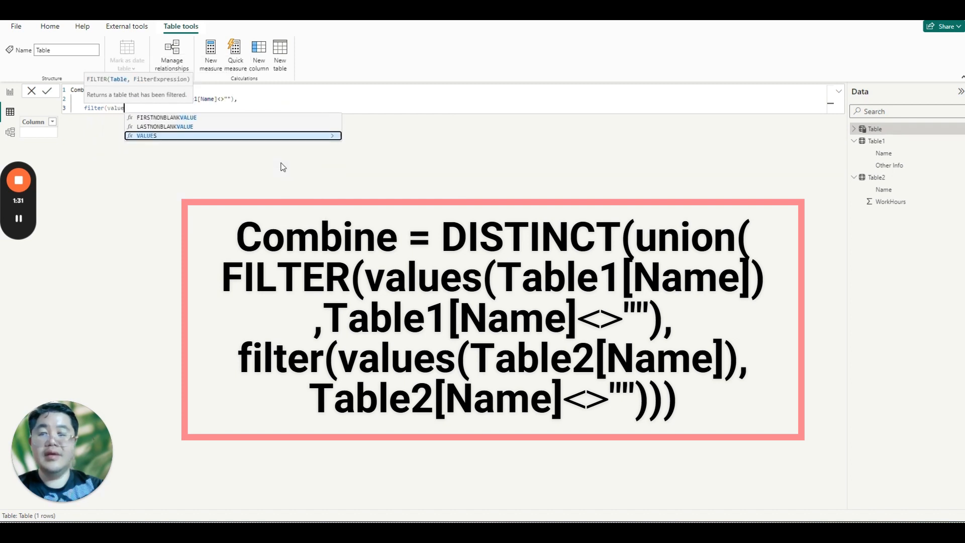
text(s()
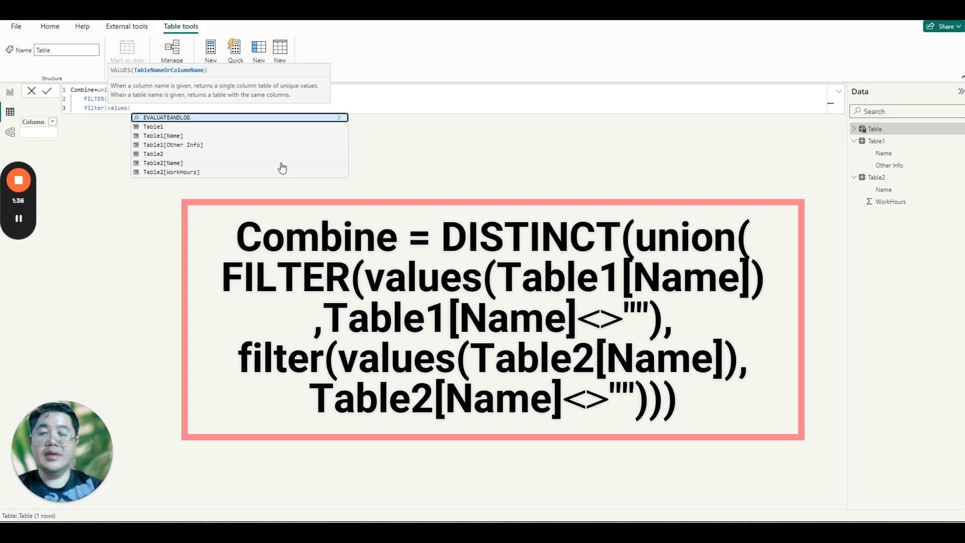
text(table2)
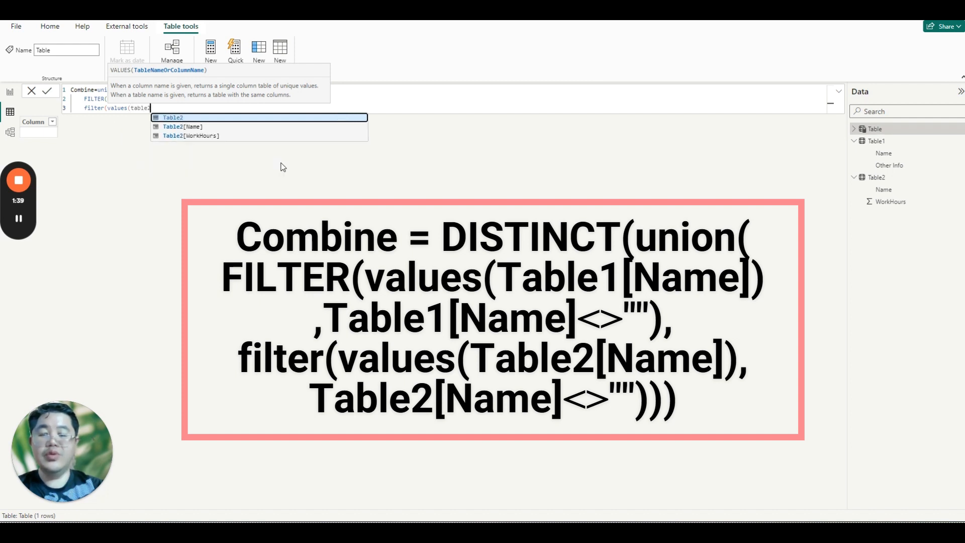
key(Down)
key(Tab)
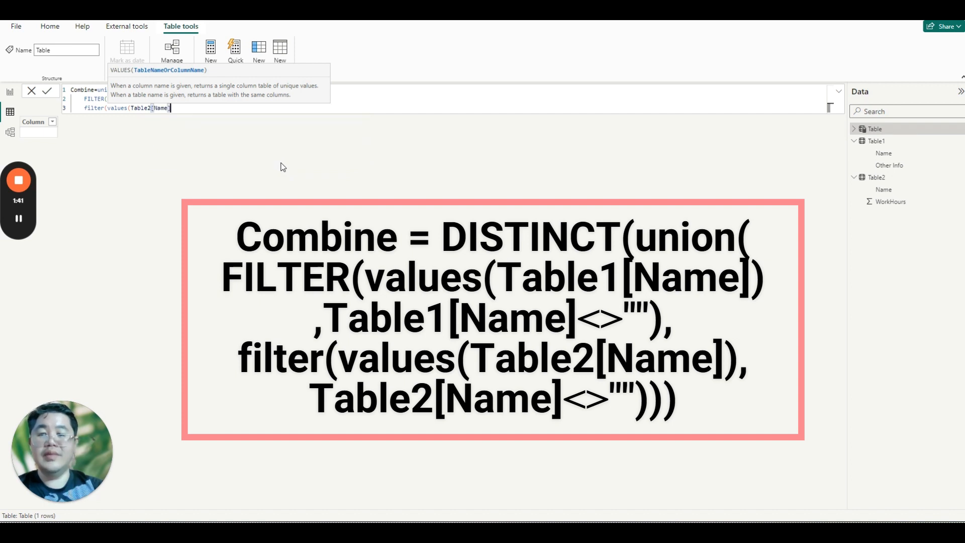
Close the VALUES call around Table2[Name] and add a comma to introduce the second FILTER's condition
text(,)
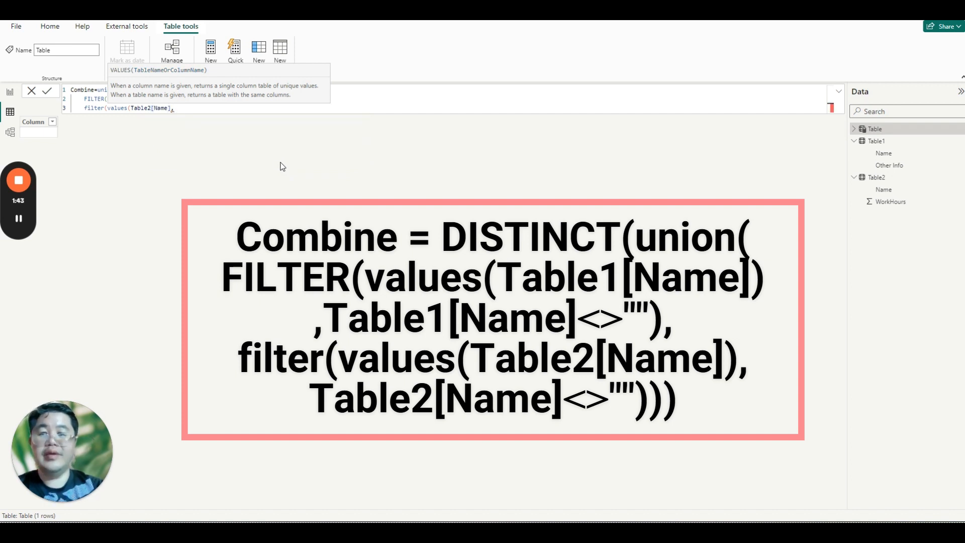
key(BackSpace)
text()ne)
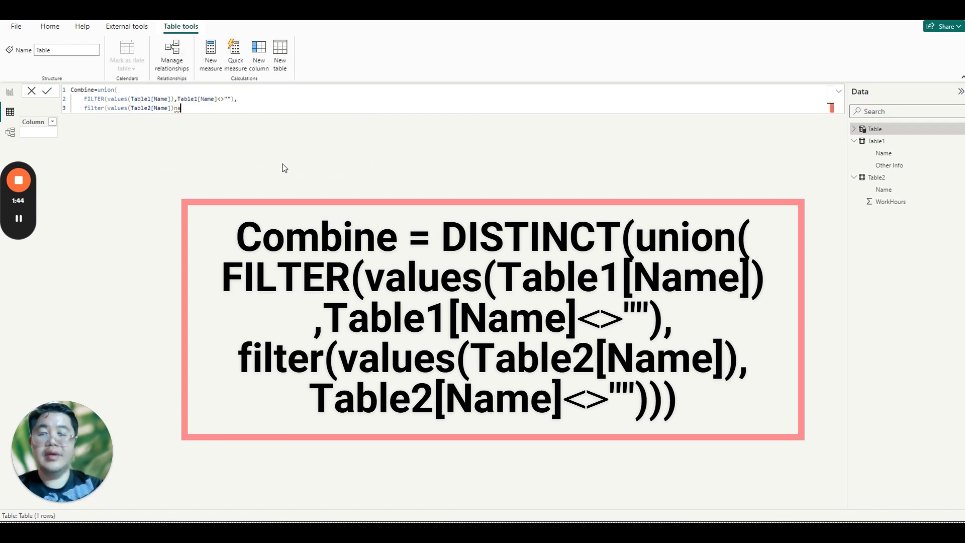
text(name)
key(BackSpace)
key(BackSpace)
key(BackSpace)
key(BackSpace)
text(,)
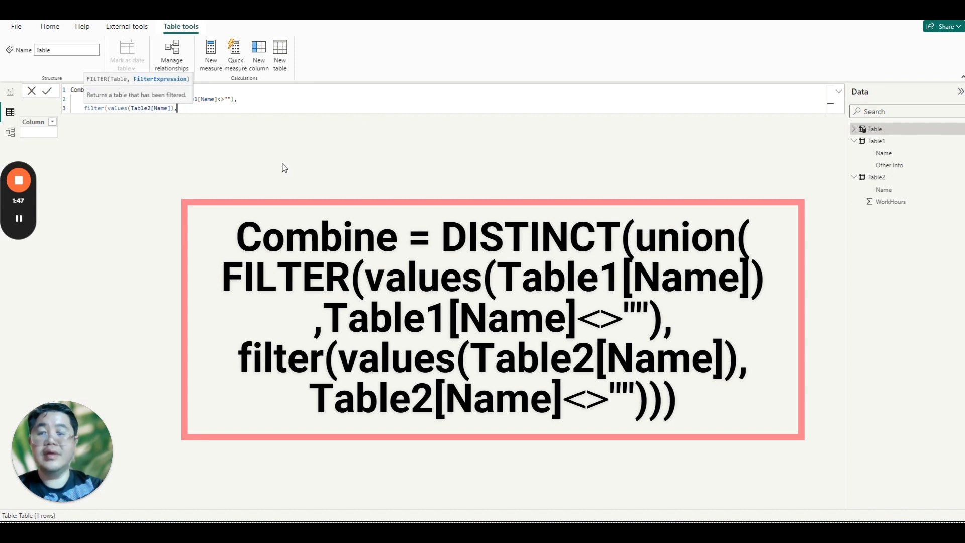
Add the condition Table2[Name]<>"" to the second FILTER, close both FILTER and UNION, and commit the Combine table formula
text(name)
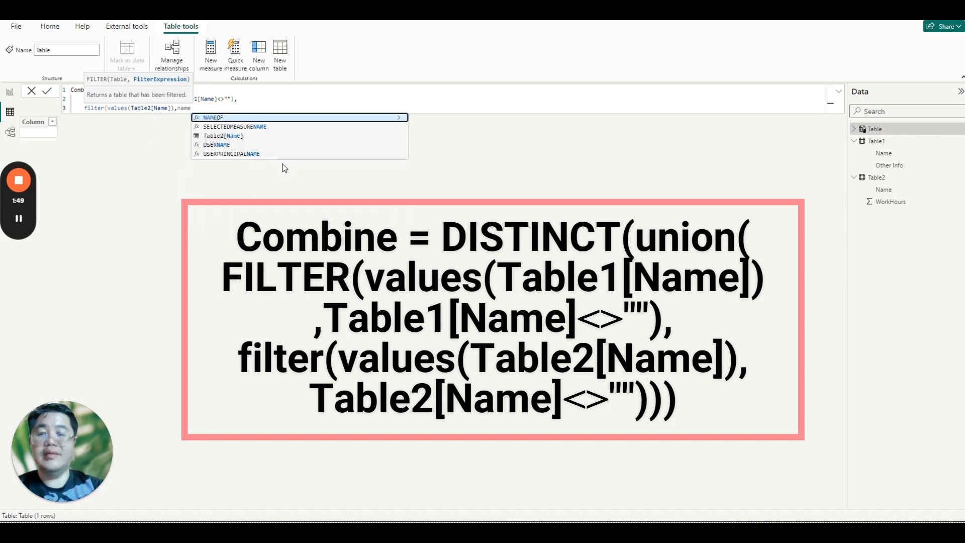
key(Down)
key(Down)
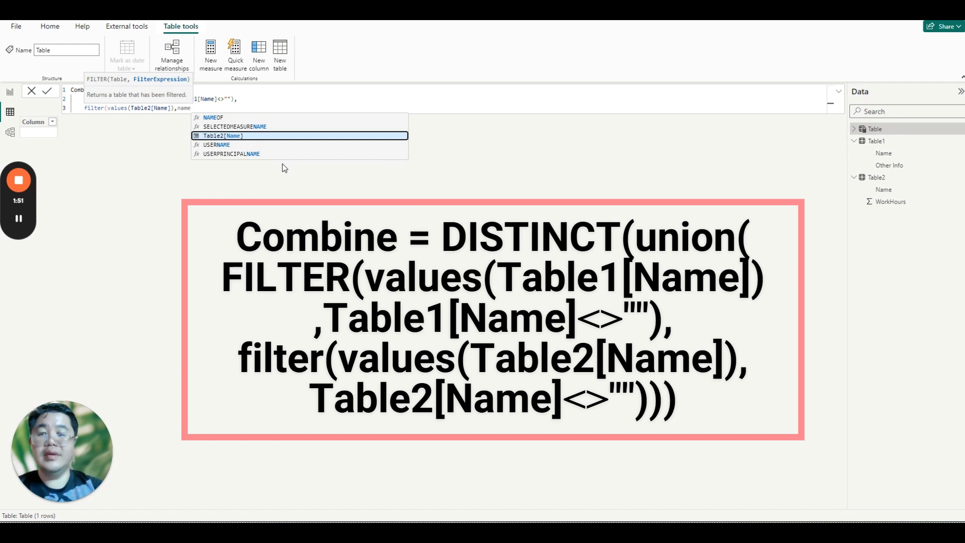
key(Tab)
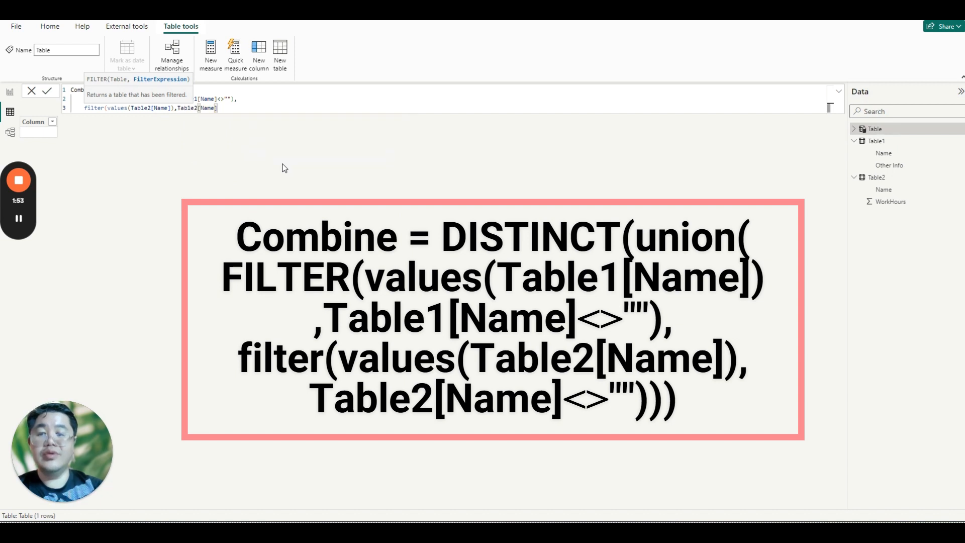
text(<>)
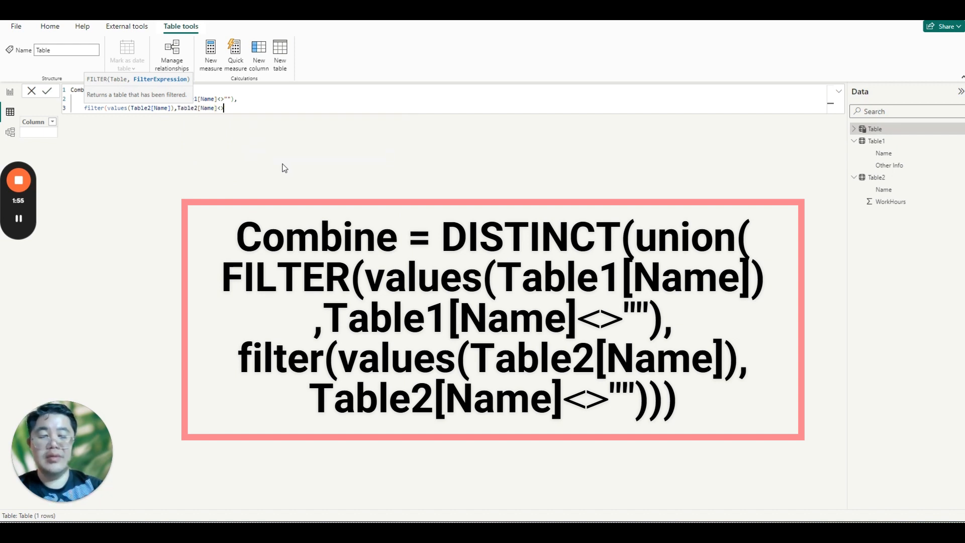
text(""))
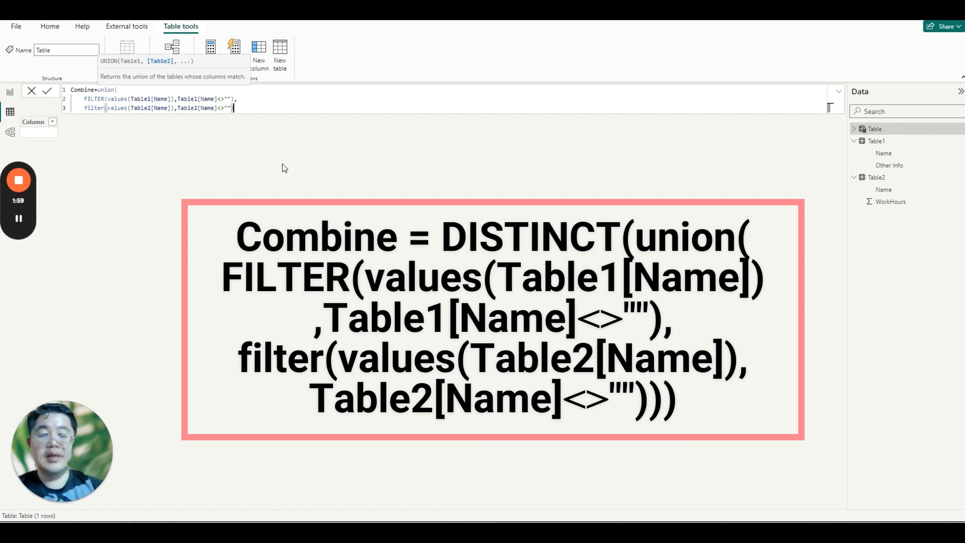
text())
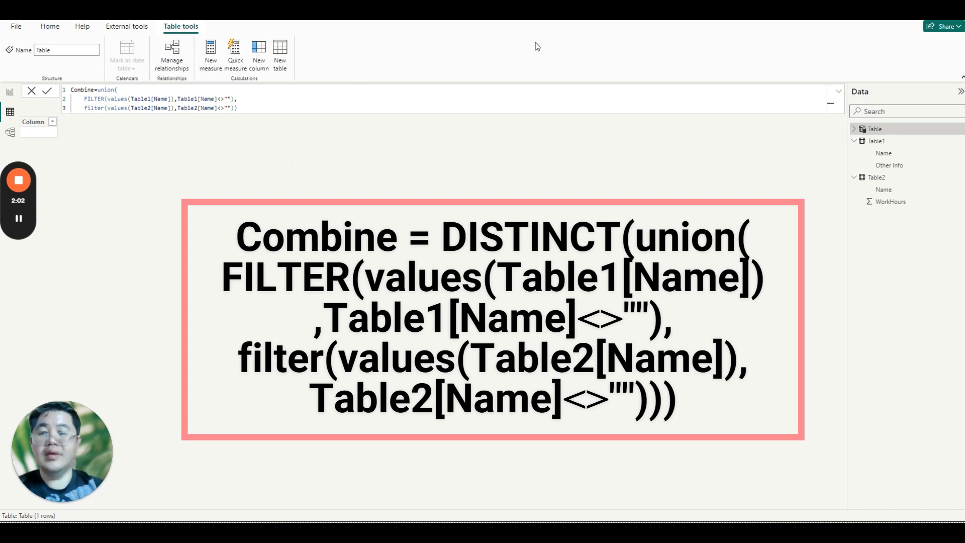
key(Return)
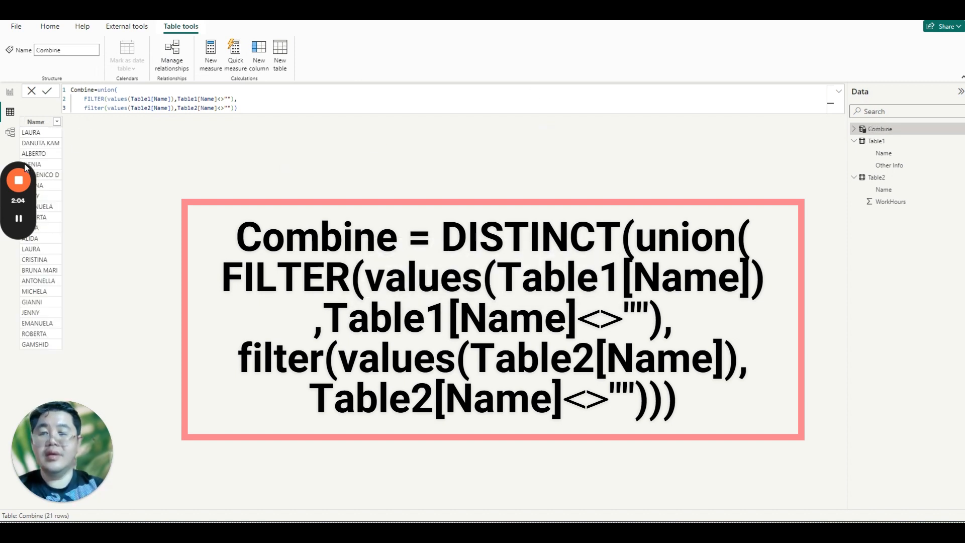
drag(24, 165, 152, 200)
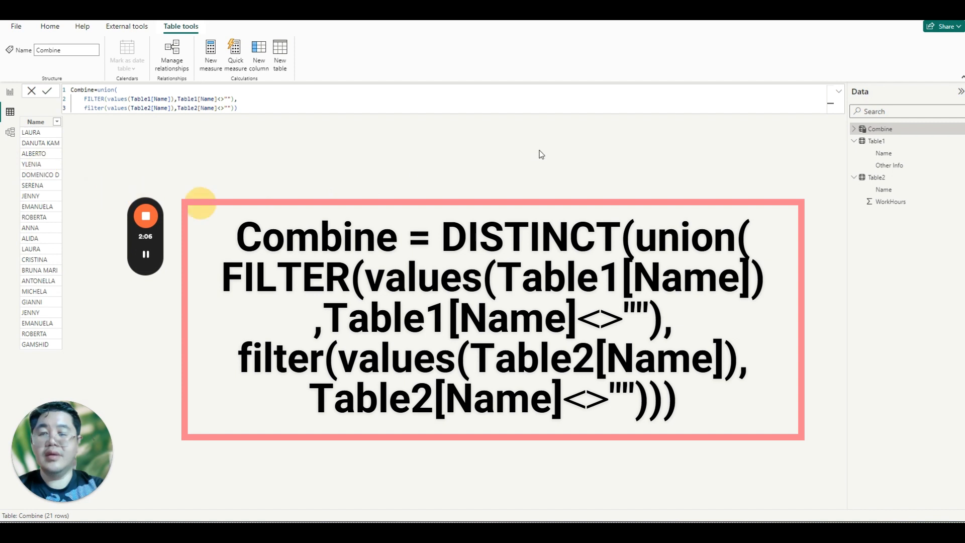
click(616, 152)
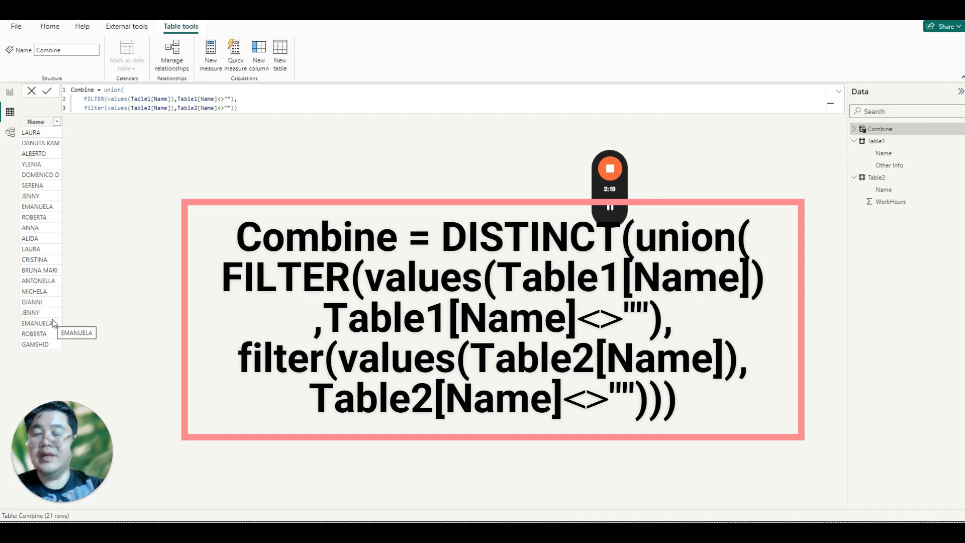
Filter the Combine table's Name column to a single name present in both source tables to check for duplicates
click(56, 124)
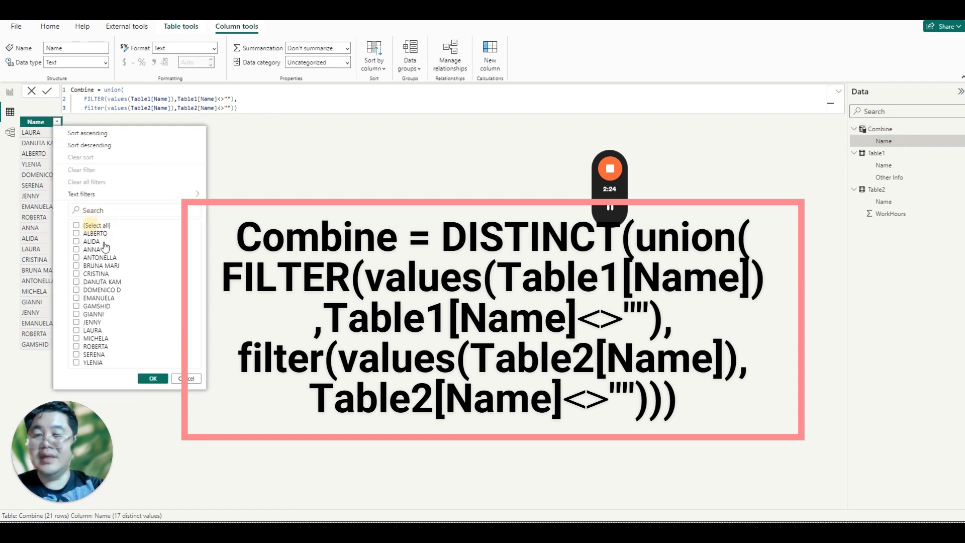
click(96, 330)
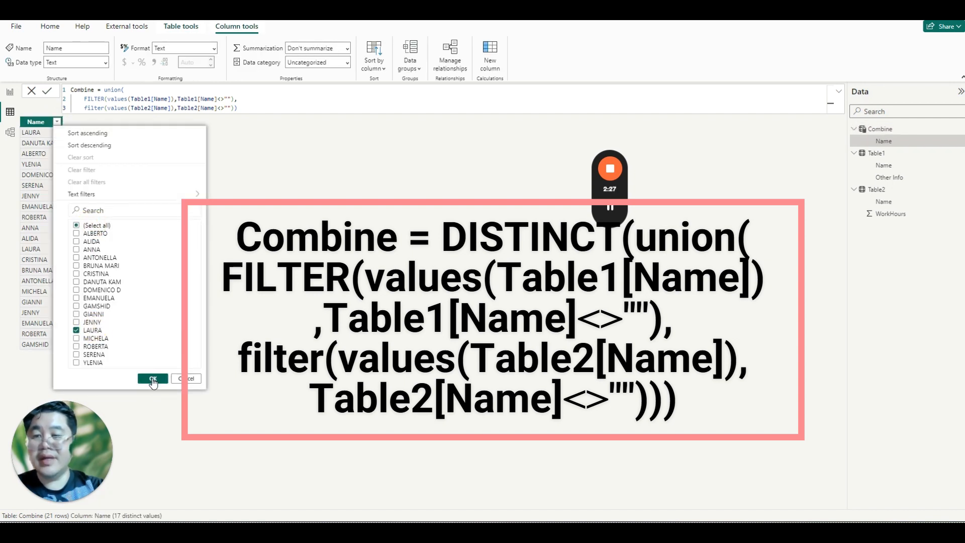
click(153, 379)
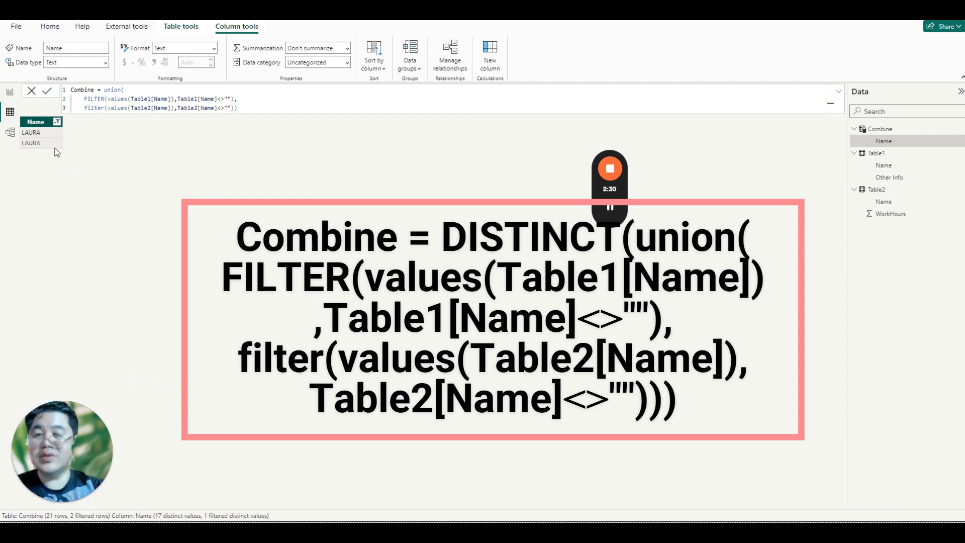
Reselect all values in the Name column filter so the Combine table lists every row again
click(57, 122)
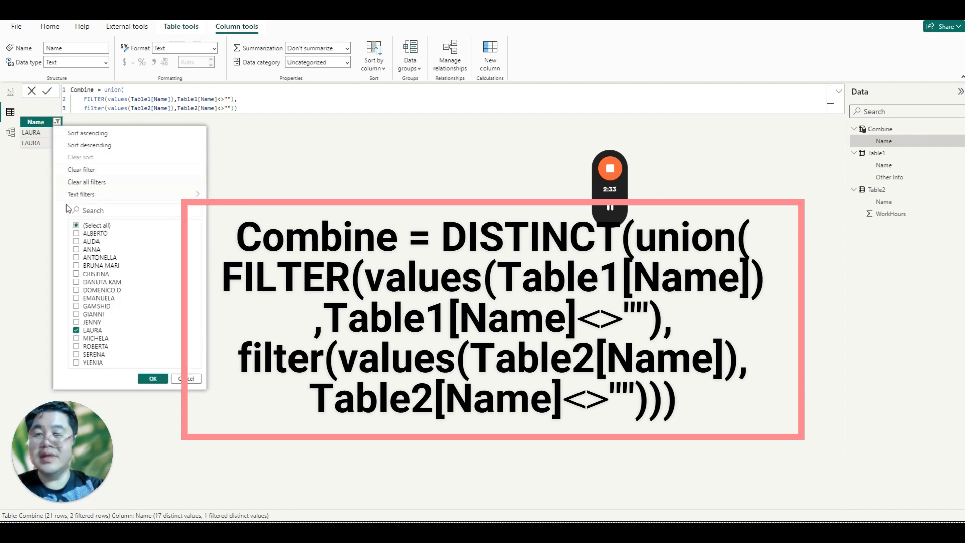
click(82, 225)
click(82, 224)
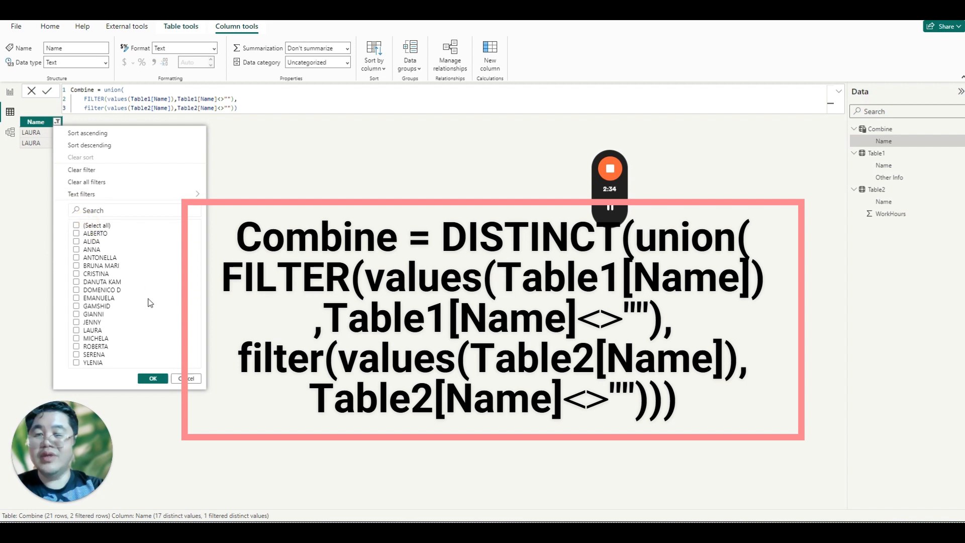
click(92, 227)
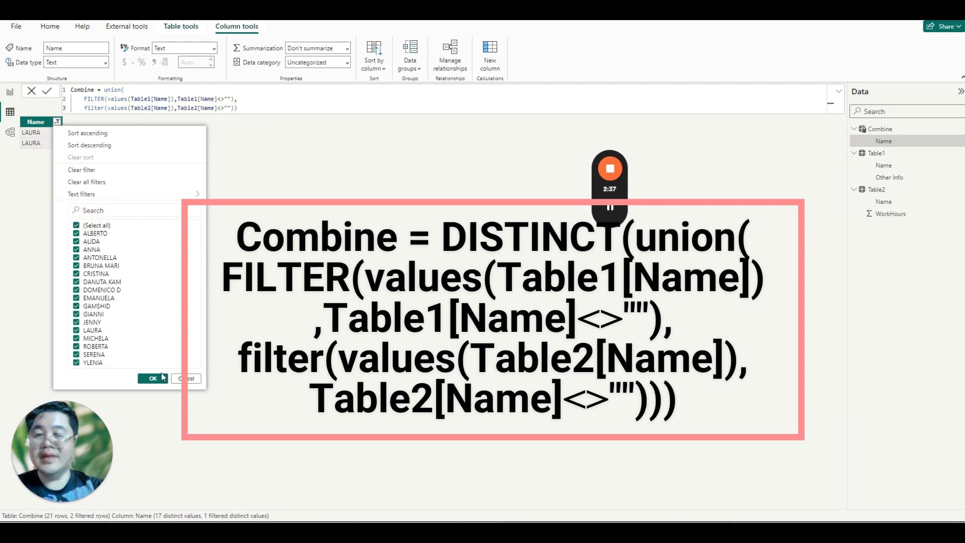
click(155, 378)
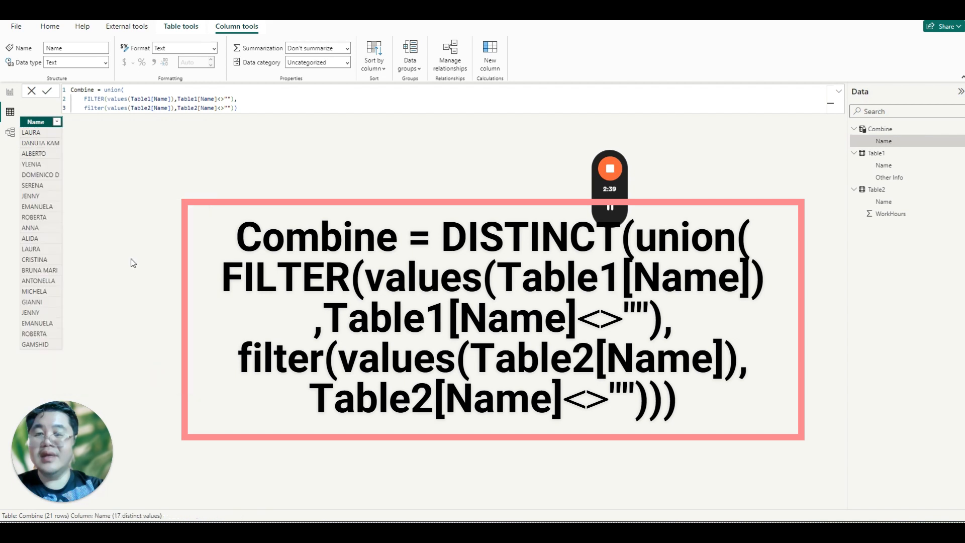
Wrap the UNION expression in DISTINCT with an extra pair of parentheses, add the matching closing parentheses, and commit the formula
click(103, 90)
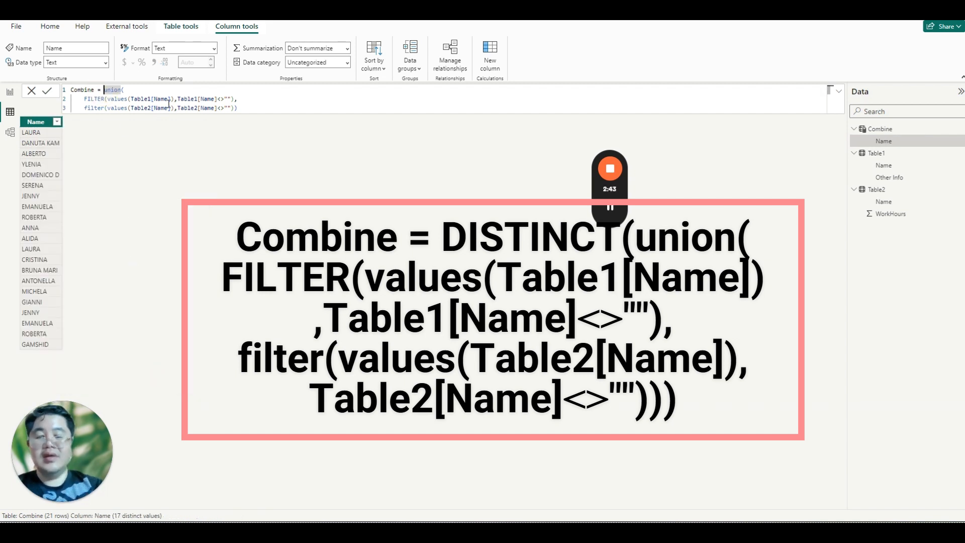
text(dist)
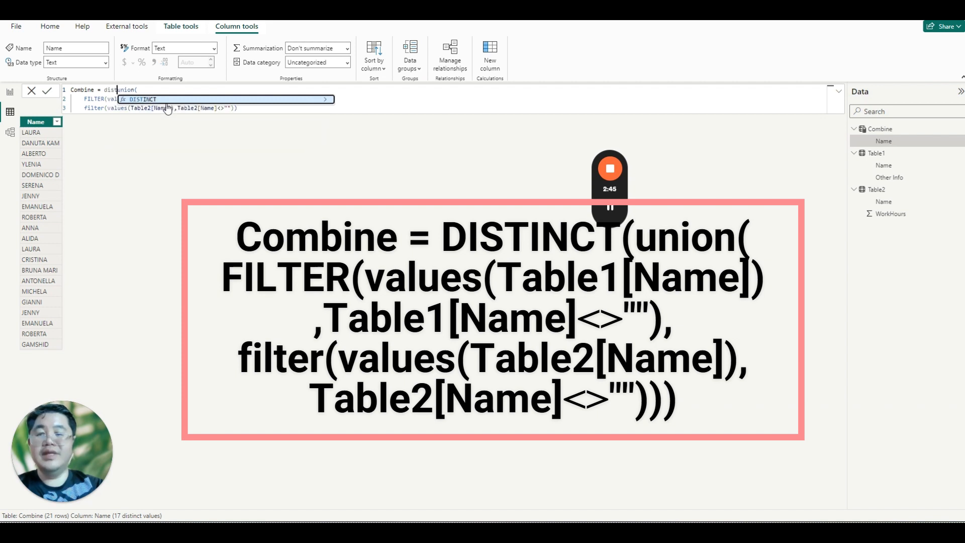
text(in)
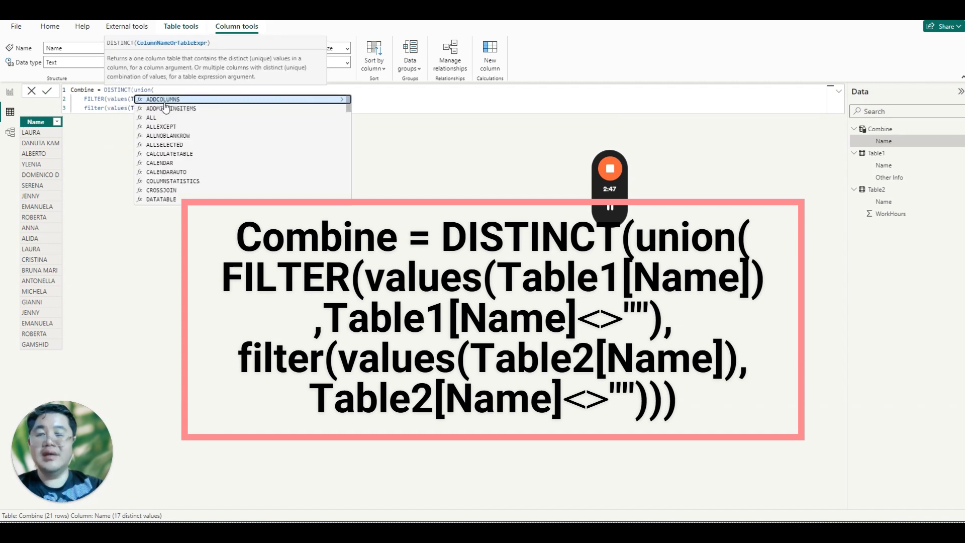
text(()
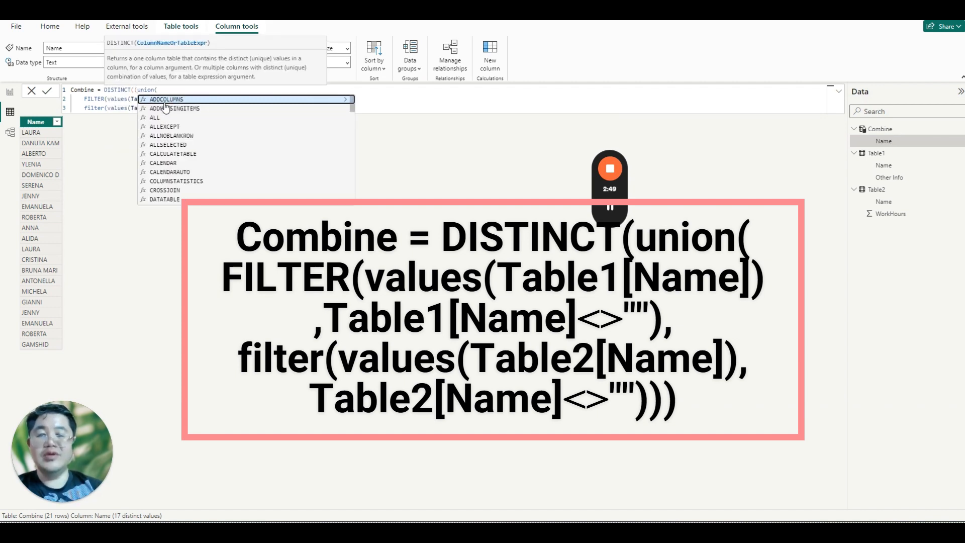
click(398, 104)
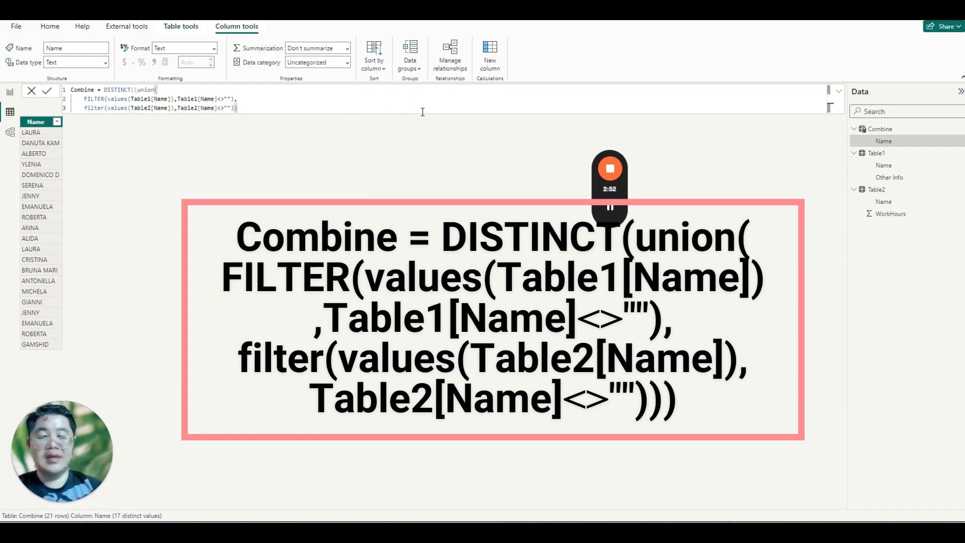
text())
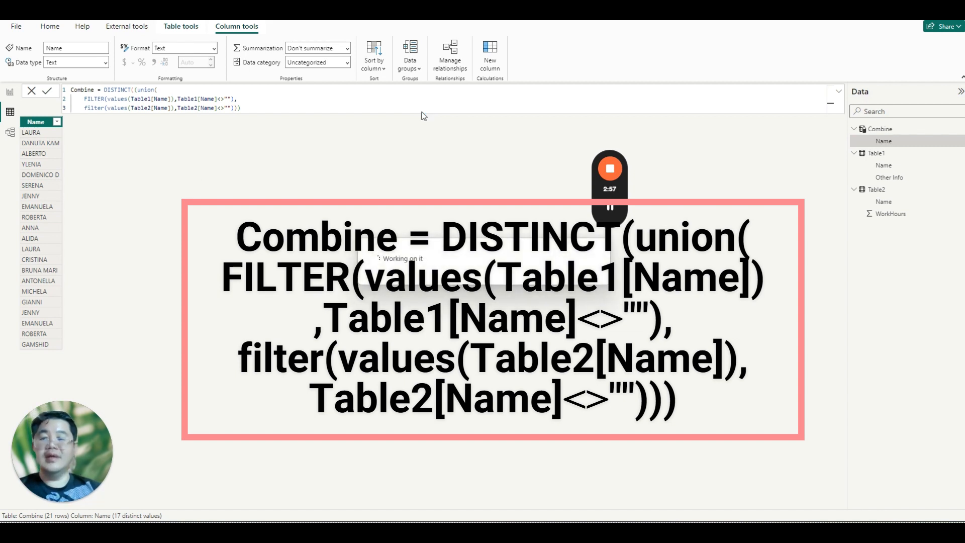
text())
key(Return)
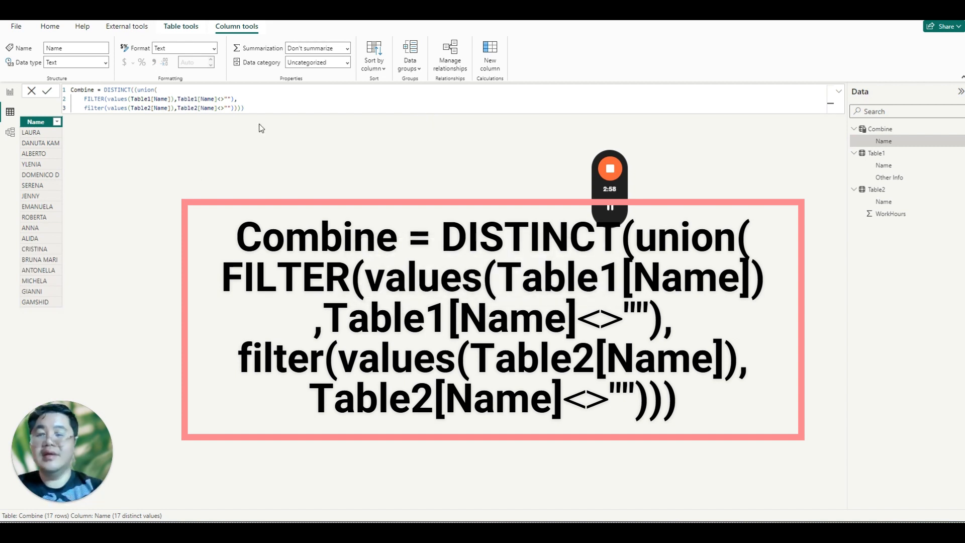
Filter the deduplicated Combine table's Name column to the same previously checked name to verify that duplicates are removed
click(57, 122)
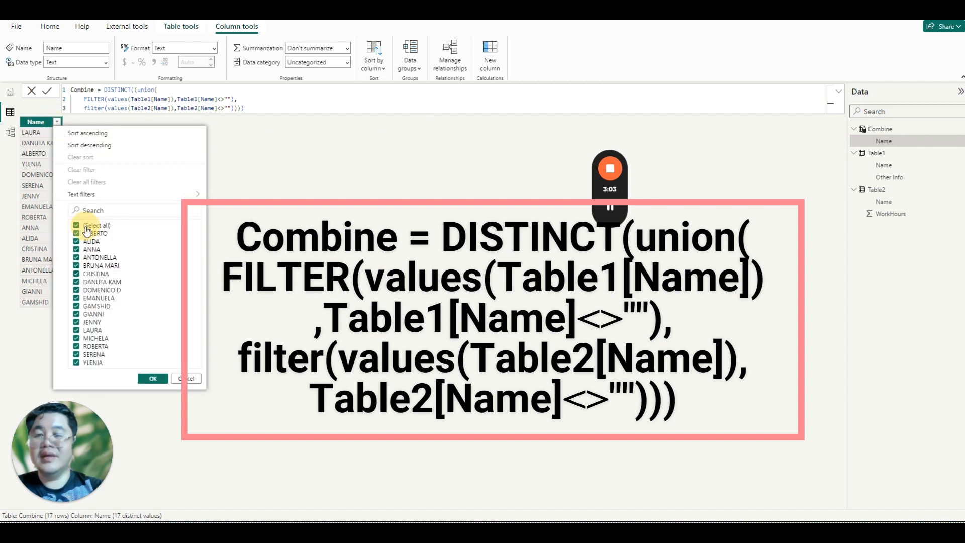
click(86, 228)
click(110, 331)
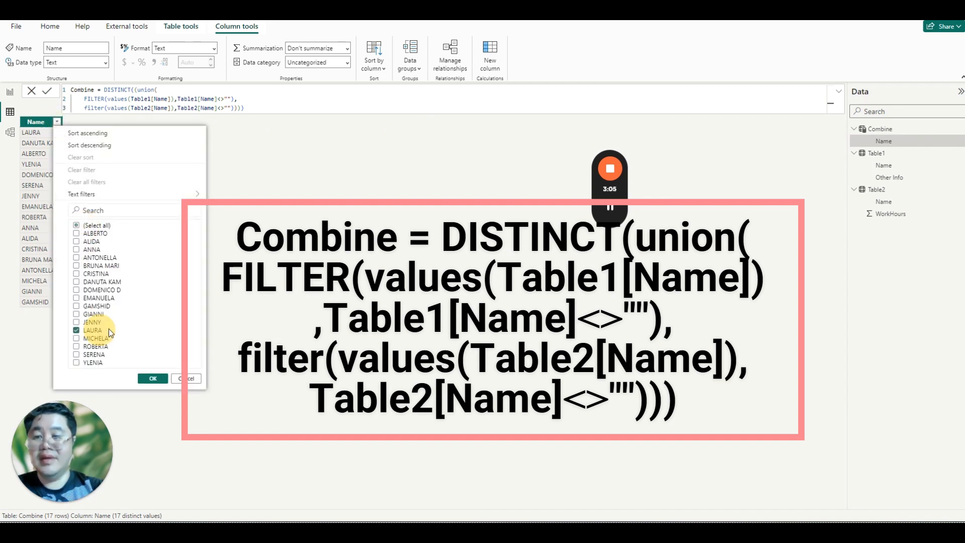
click(153, 378)
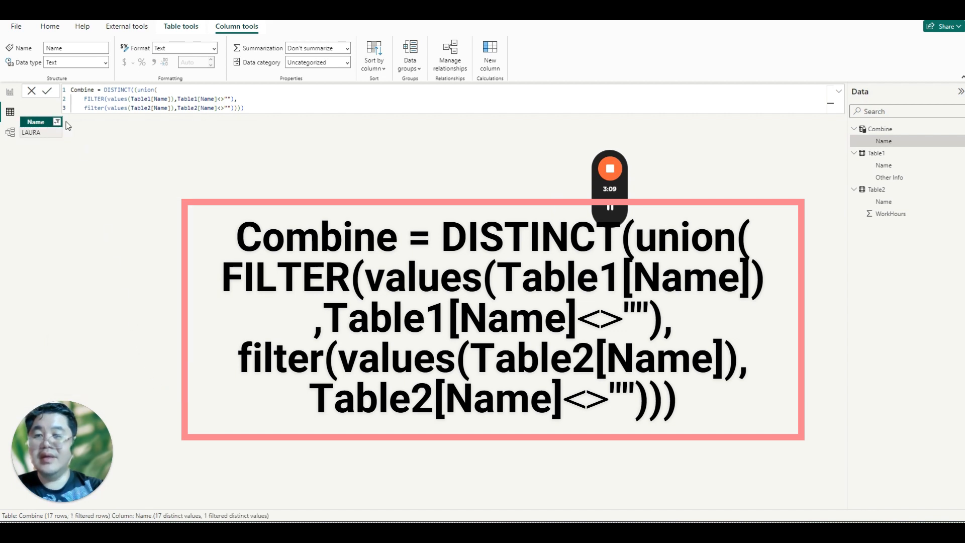
Add a table visual to report Page 1, place it beside the Table 2 list, stretch it taller, and fill it with Combine's Name field
click(10, 93)
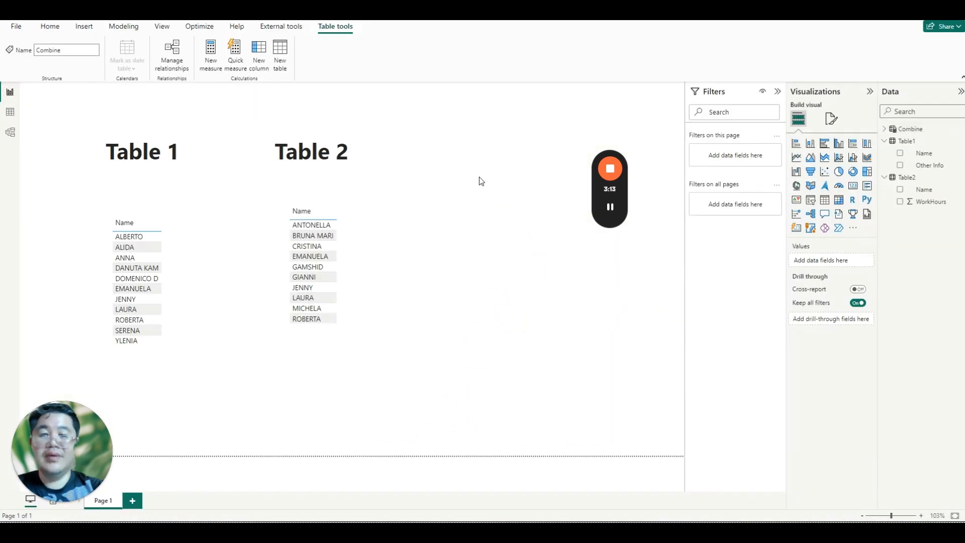
click(825, 202)
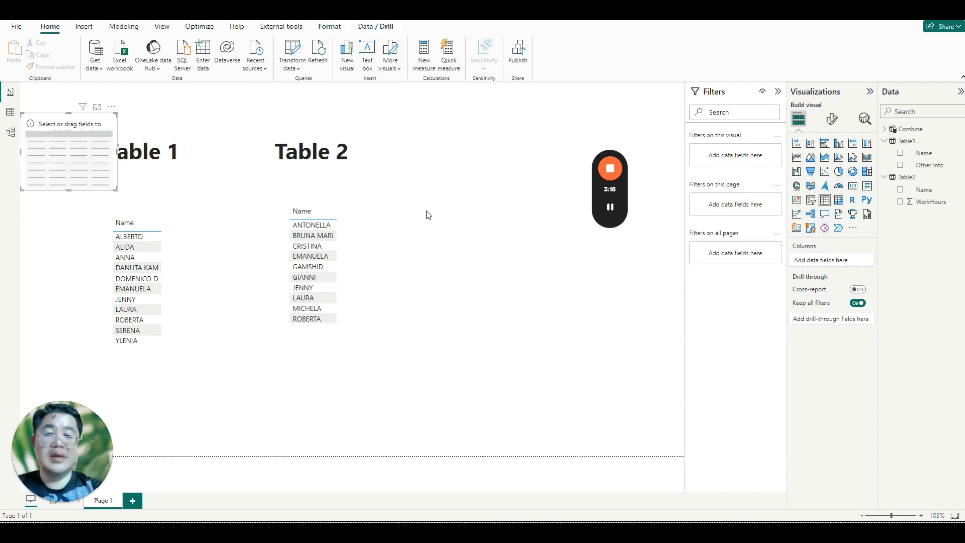
drag(58, 139, 505, 196)
drag(562, 246, 562, 409)
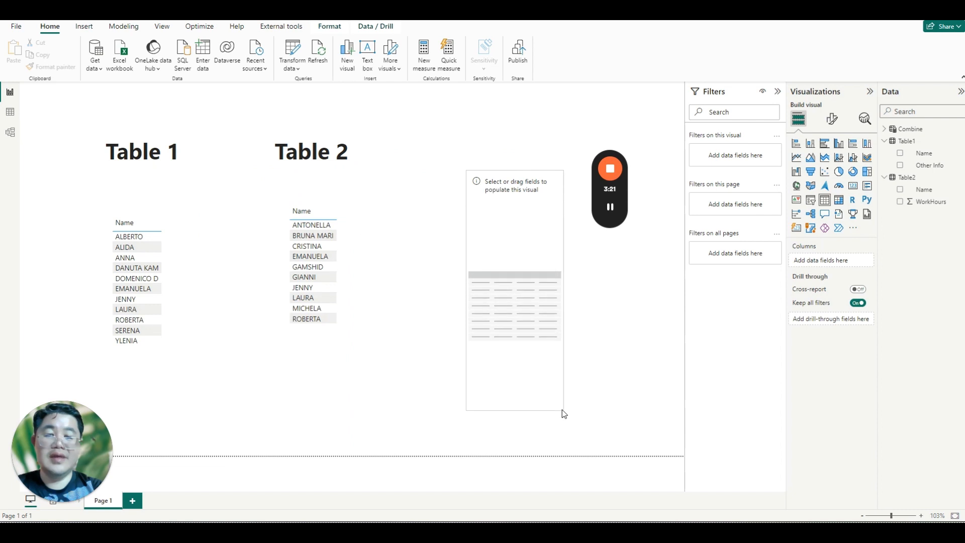
click(887, 128)
drag(920, 141, 829, 256)
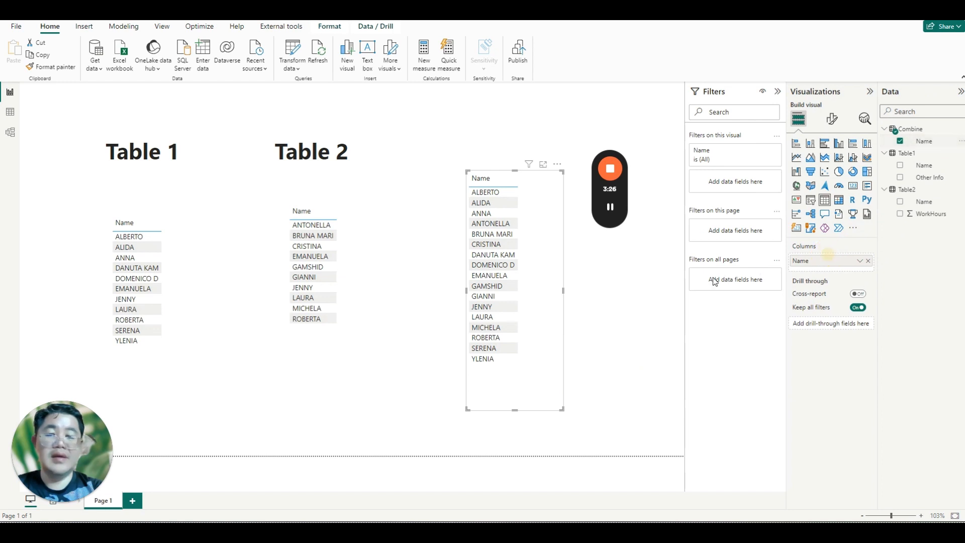
click(609, 171)
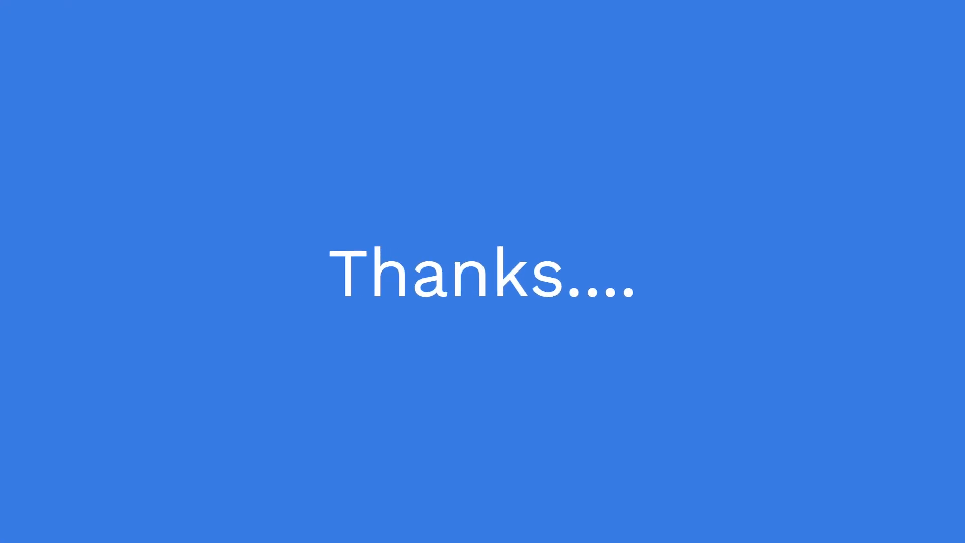